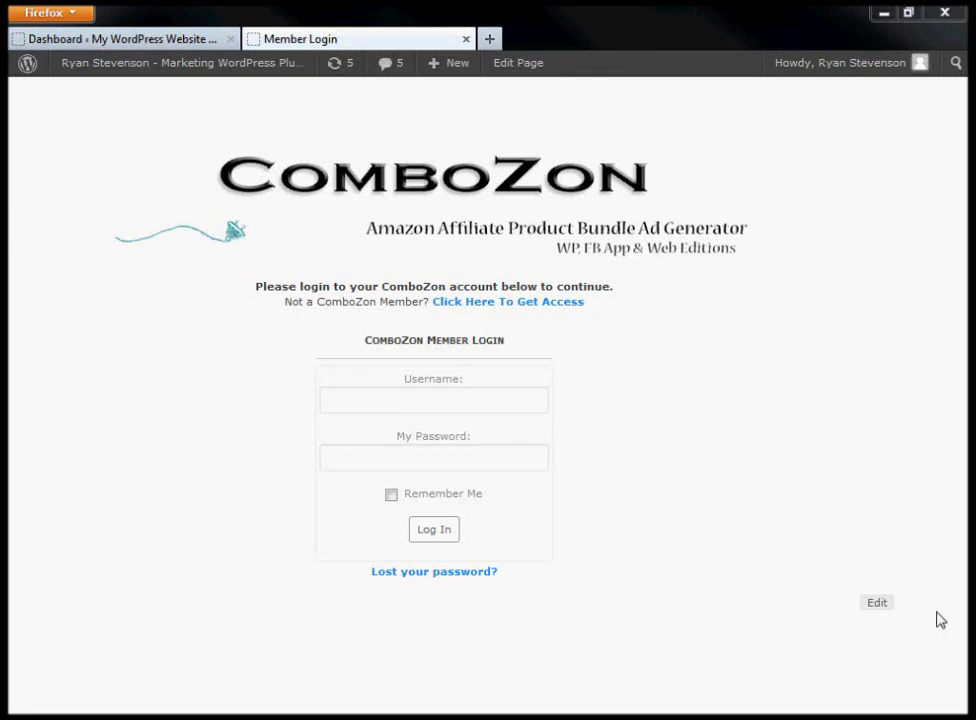
# Log in to the ComboZon member account using the saved username and password
pyautogui.click(350, 407)
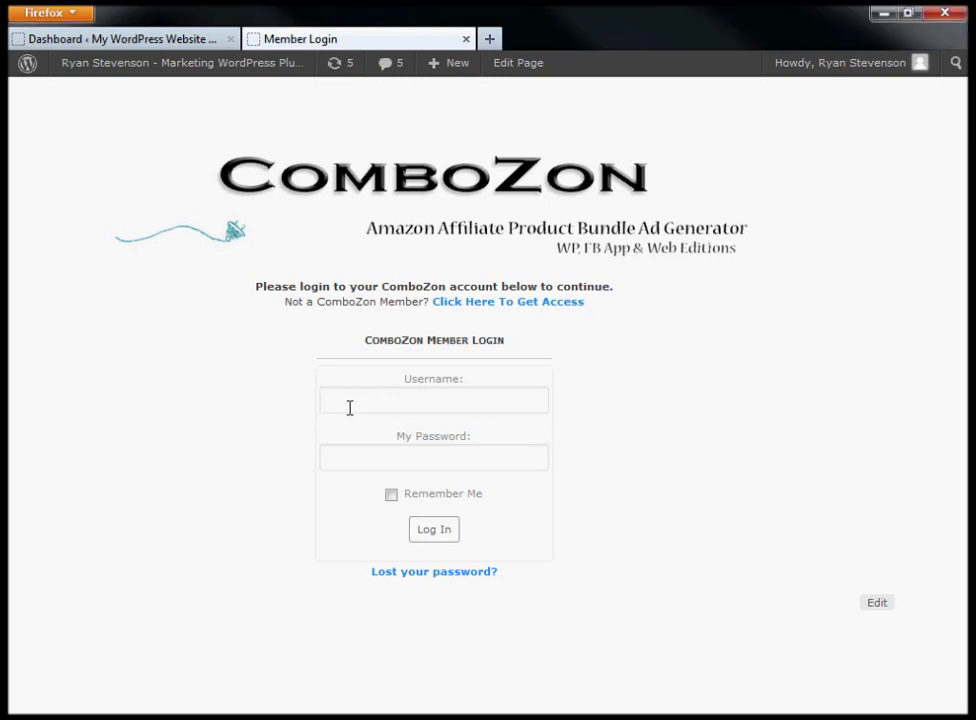
pyautogui.write('ryan')
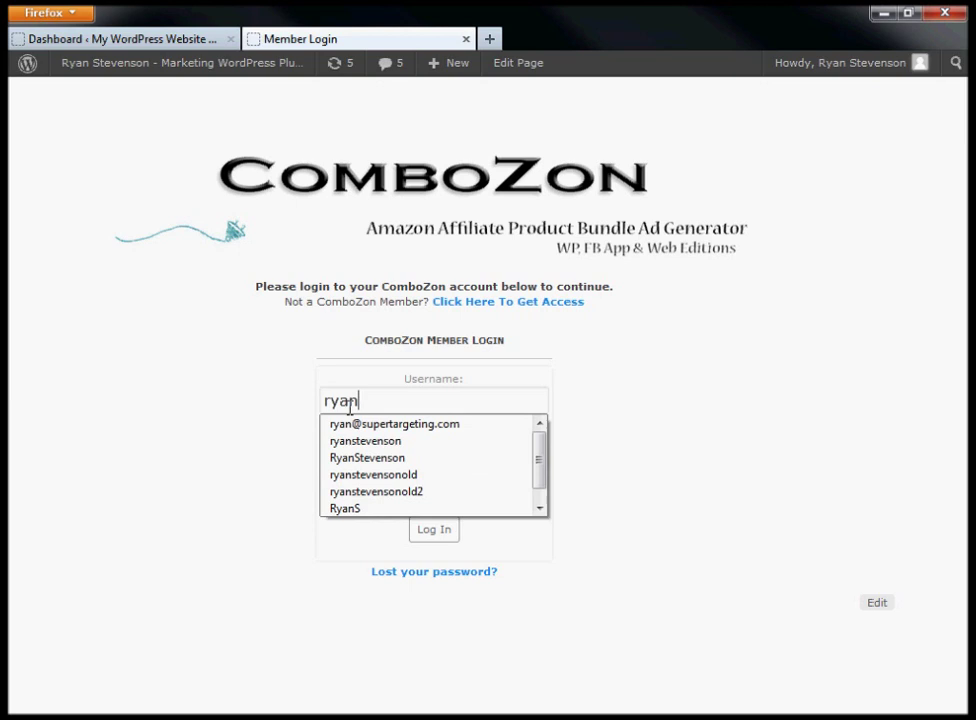
pyautogui.click(362, 441)
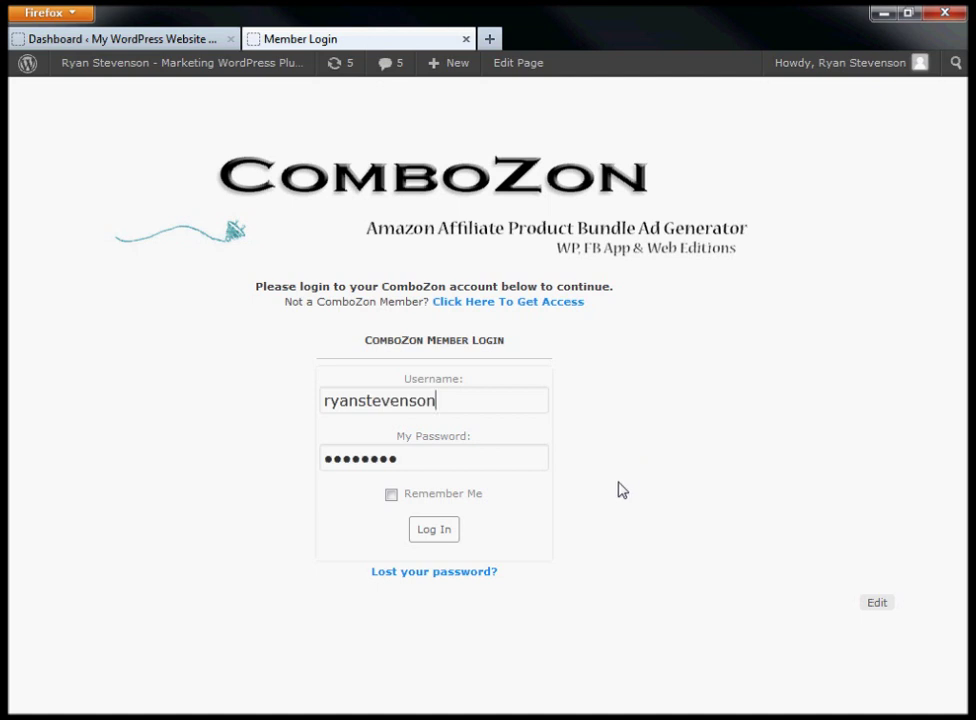
pyautogui.click(446, 531)
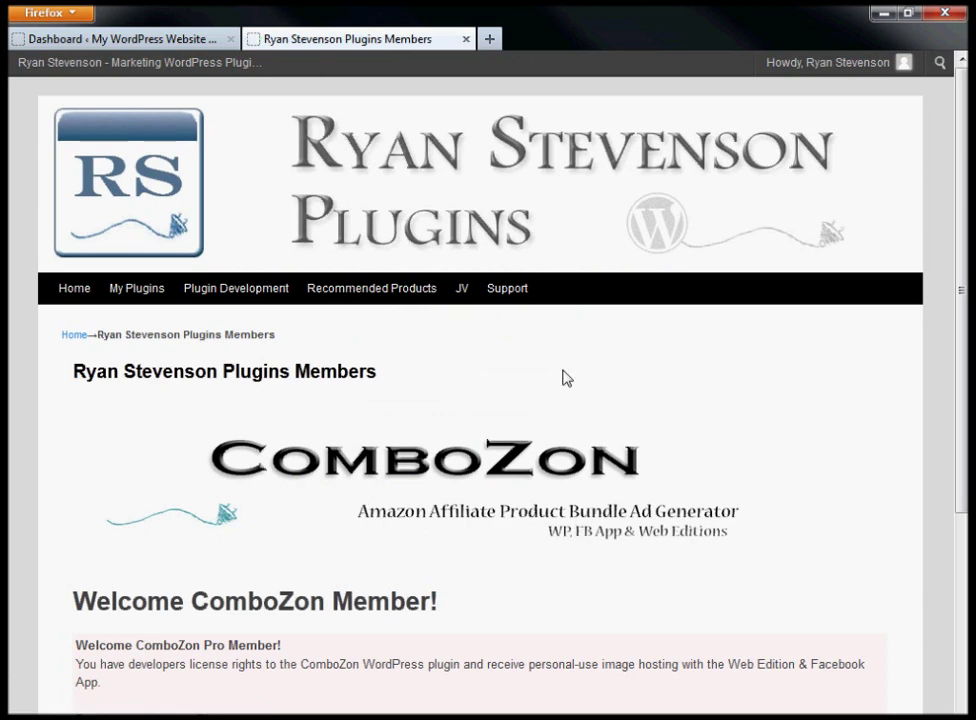
# Download the ComboZon WordPress Plugin zip, then return to the WordPress Dashboard tab
pyautogui.scroll(-5, 462, 373)
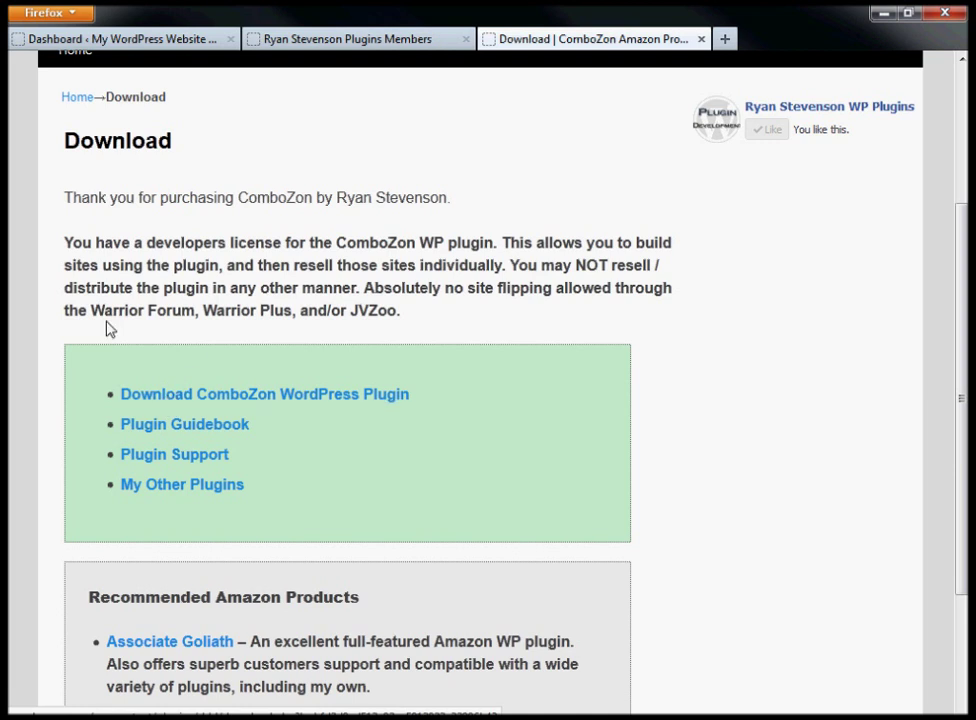
pyautogui.click(294, 399)
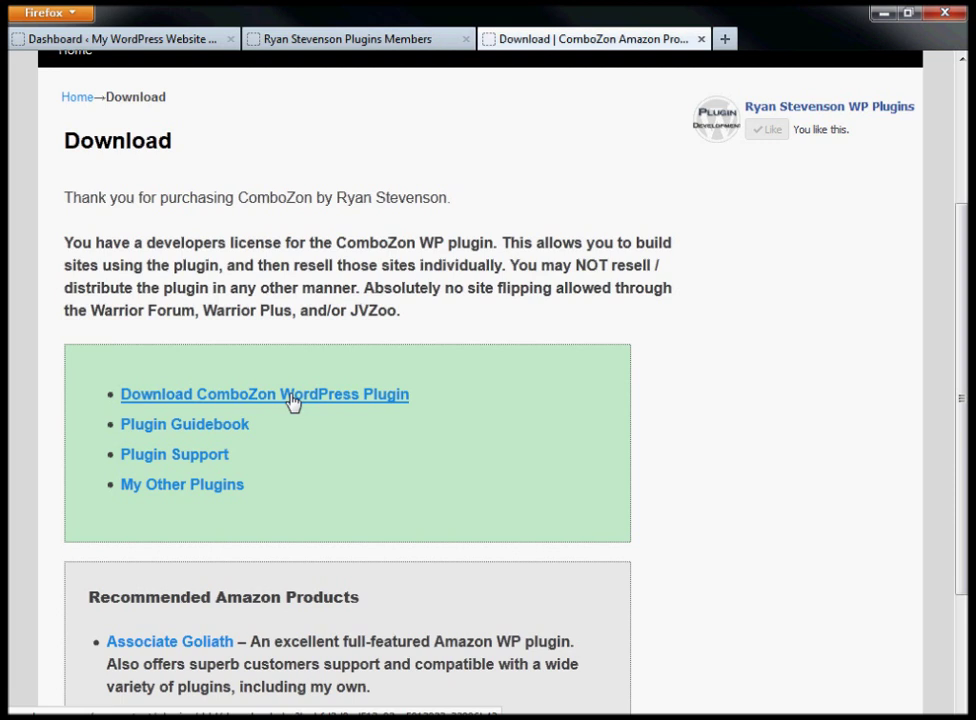
pyautogui.click(292, 400)
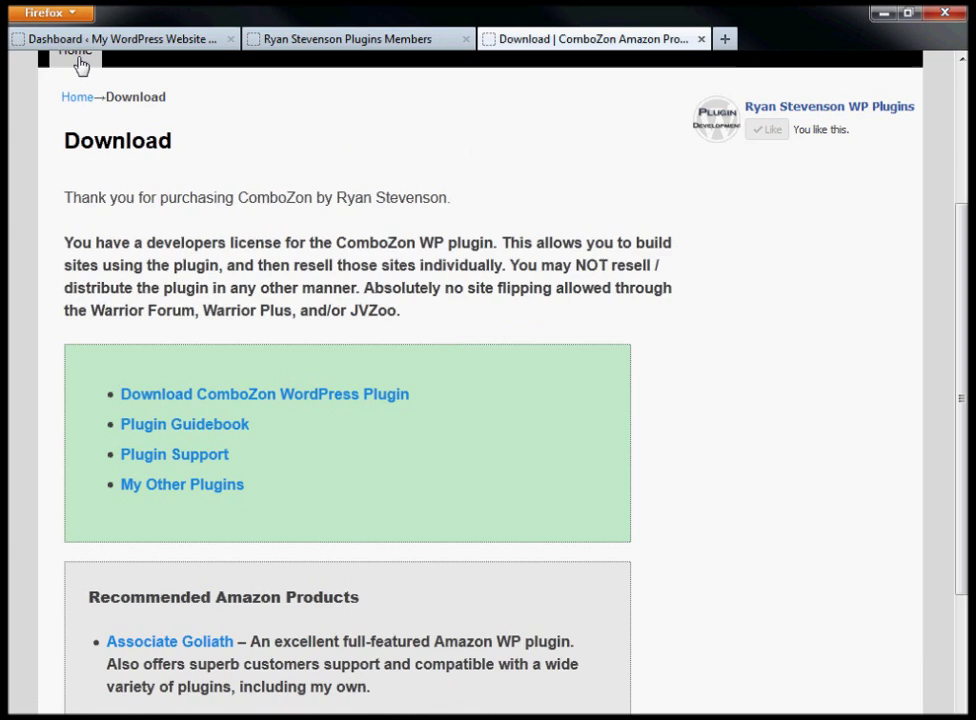
pyautogui.click(63, 40)
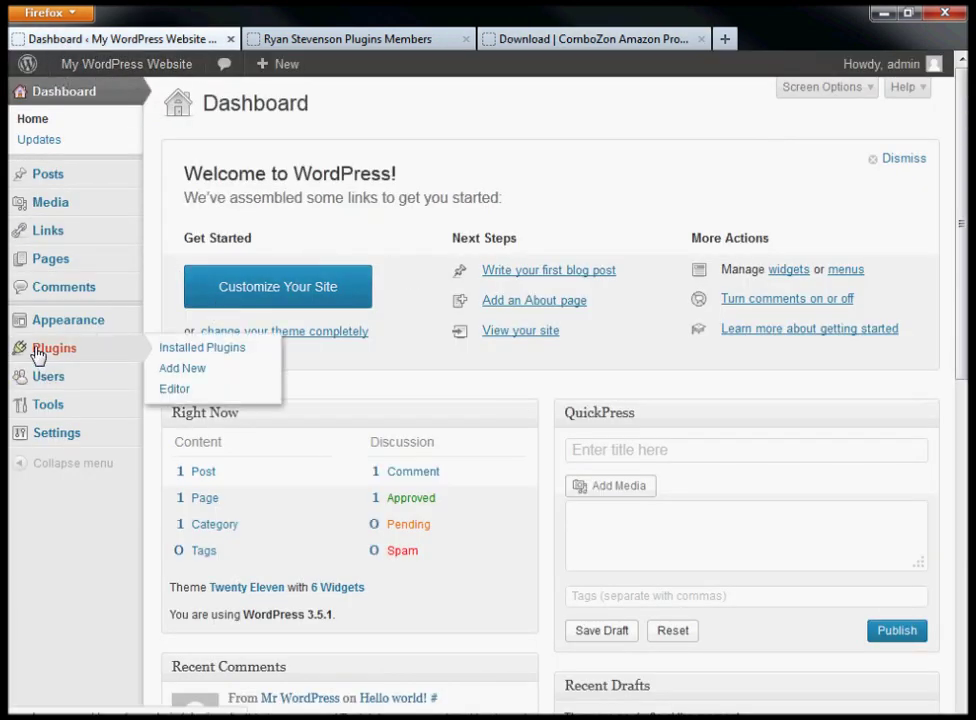
# Upload combozon_1-0-0(2).zip via Plugins > Add New > Upload and install it
pyautogui.moveTo(17, 355)
pyautogui.click(178, 377)
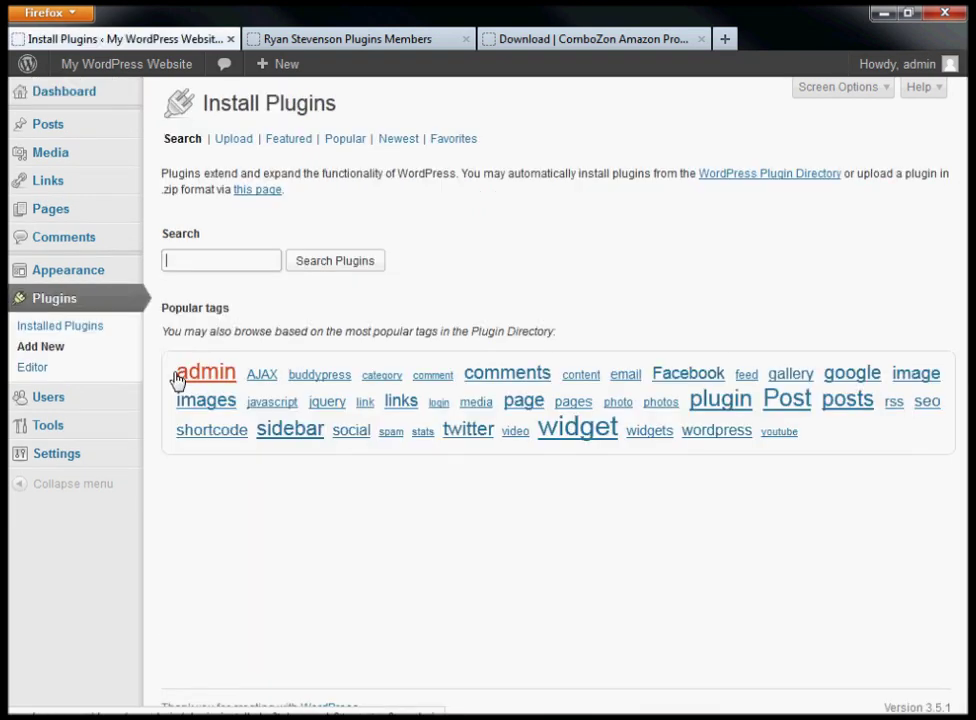
pyautogui.click(234, 142)
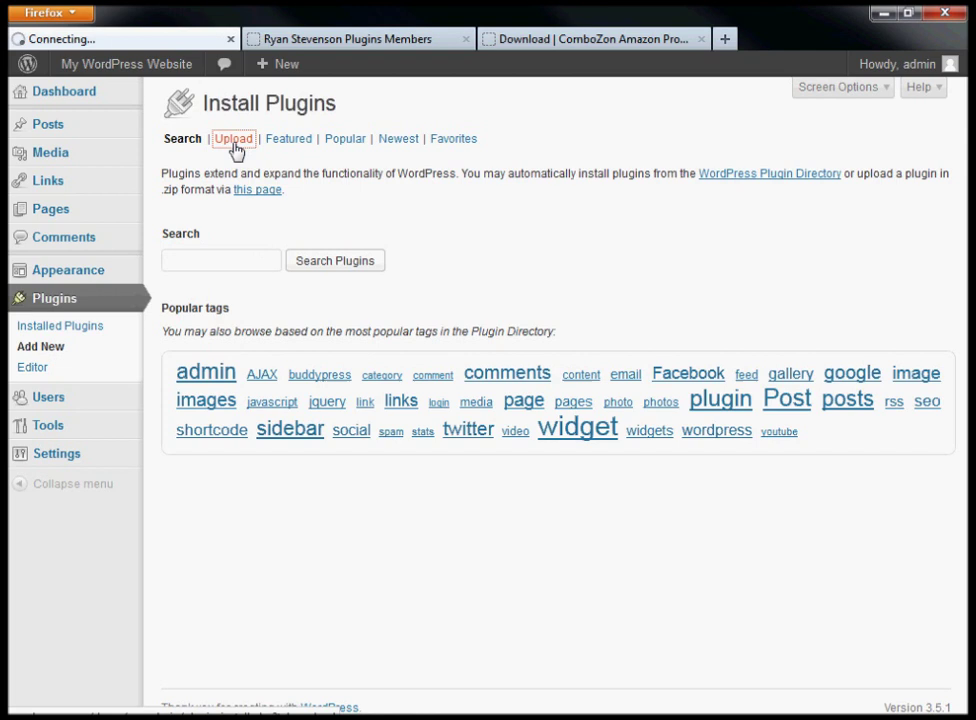
pyautogui.click(320, 244)
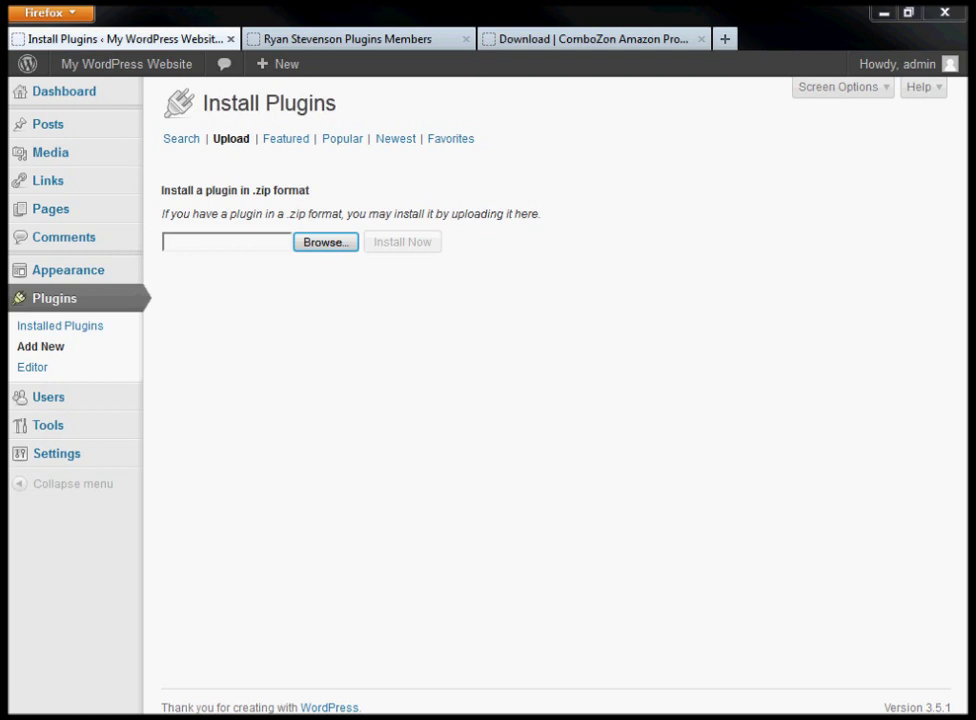
pyautogui.press('Return')
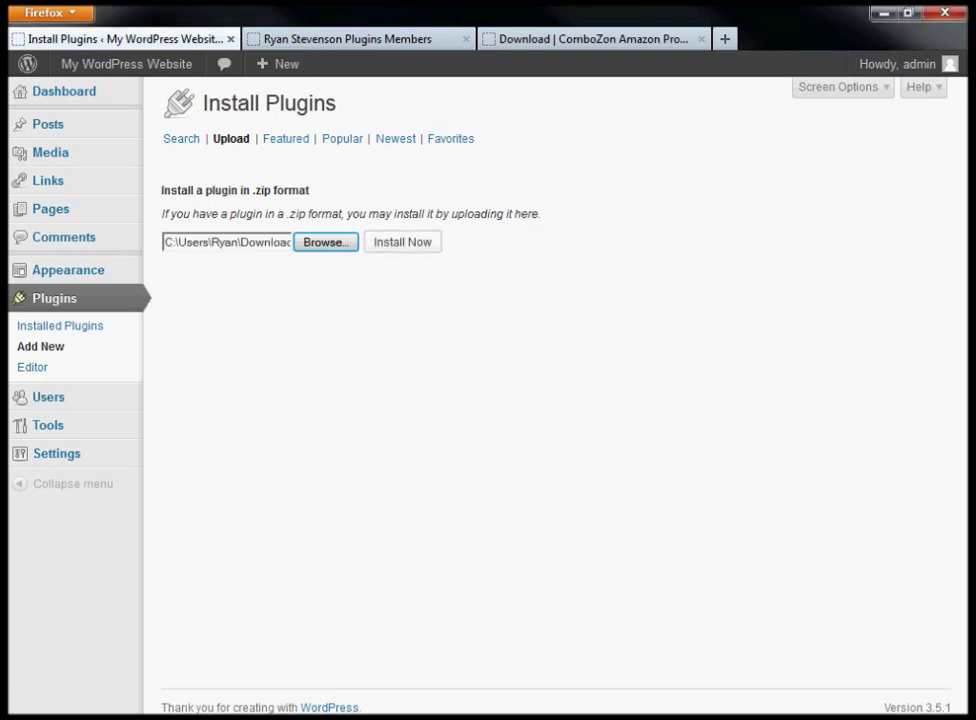
pyautogui.click(406, 245)
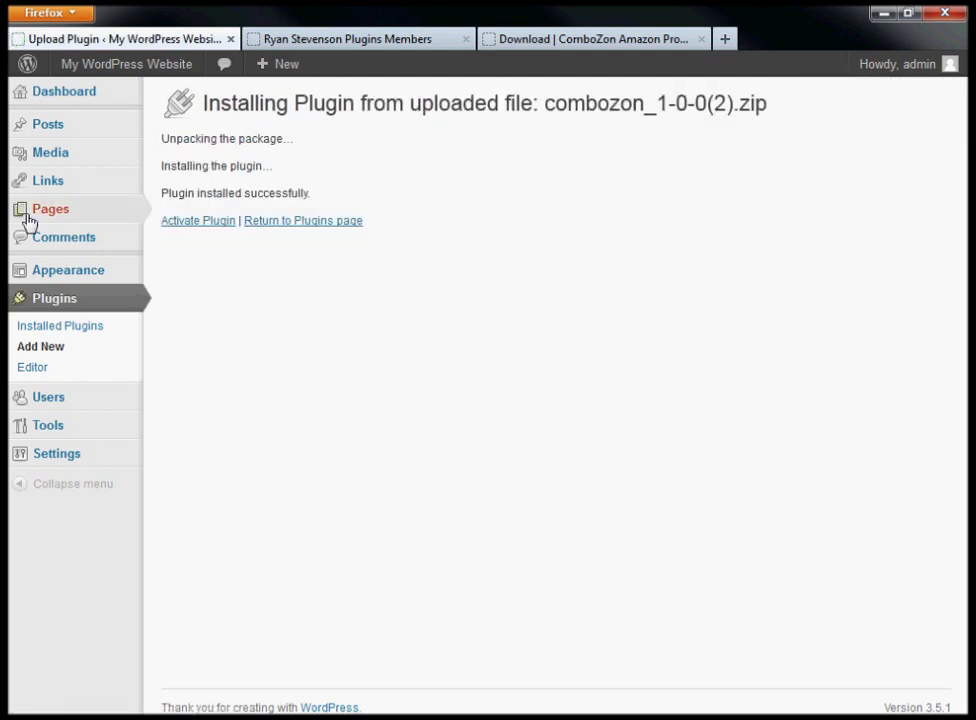
# Activate the ComboZon plugin and bring up its Plugin Setup Step #1 page
pyautogui.click(197, 221)
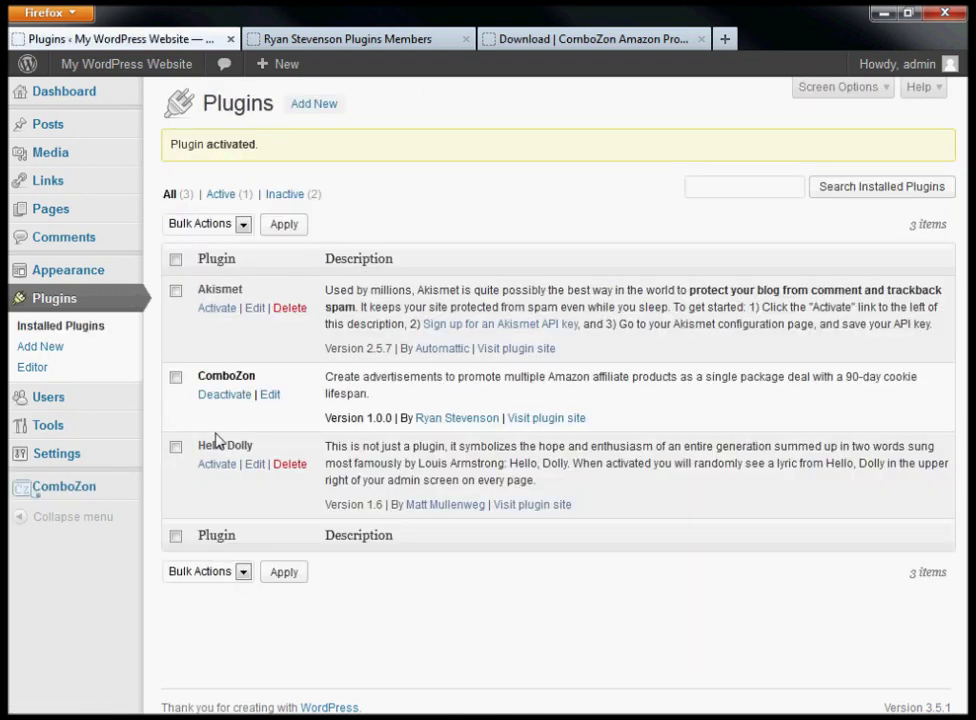
pyautogui.click(58, 494)
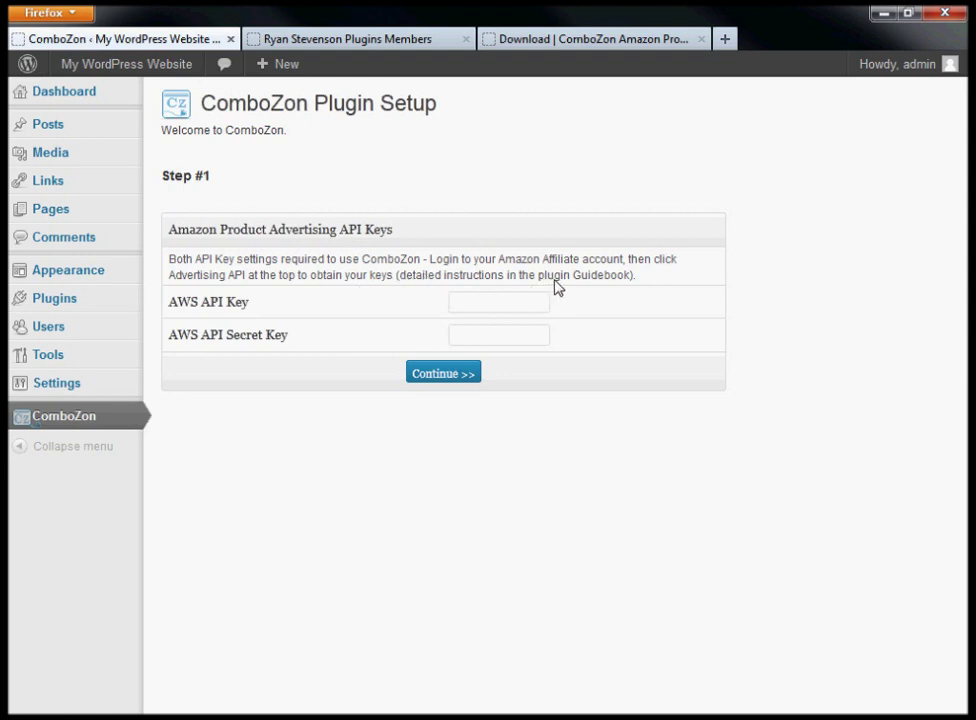
# Fill the AWS API Key and AWS API Secret Key from saved entries and continue
pyautogui.click(473, 302)
pyautogui.click(472, 301)
pyautogui.click(470, 325)
pyautogui.click(463, 336)
pyautogui.click(475, 357)
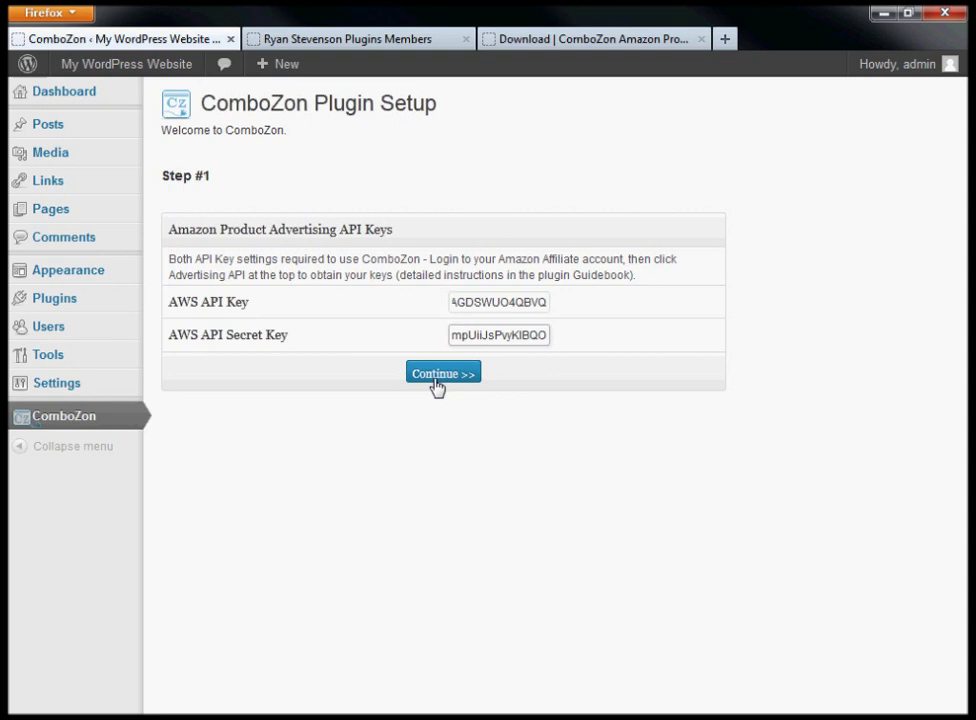
pyautogui.click(441, 384)
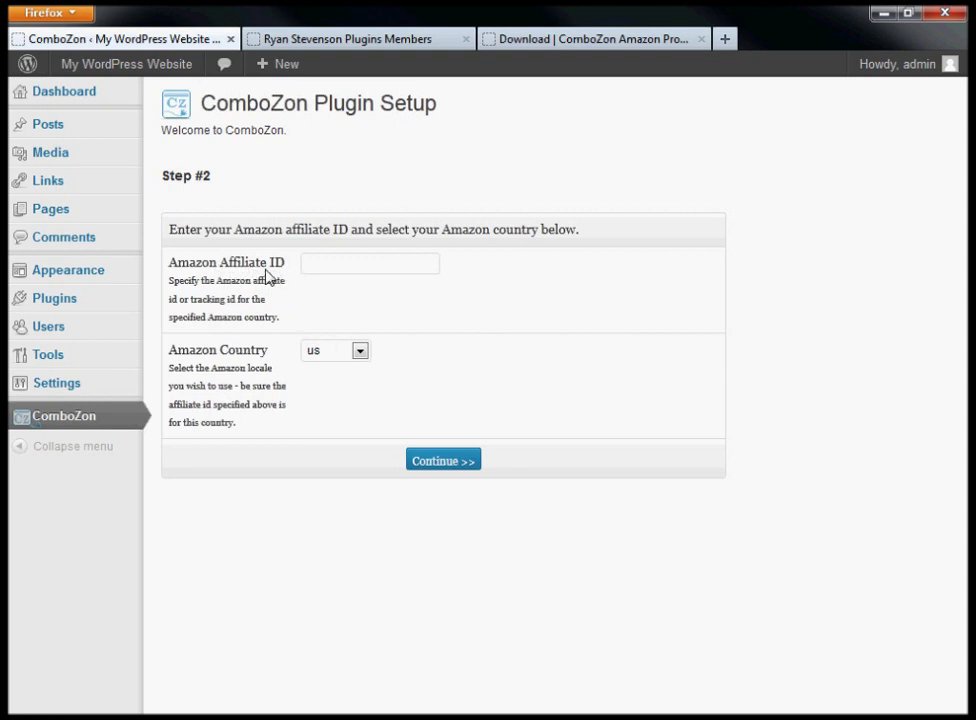
# Keep Amazon Country 'us', enter the saved Amazon Affiliate ID, and continue to finish setup
pyautogui.click(331, 353)
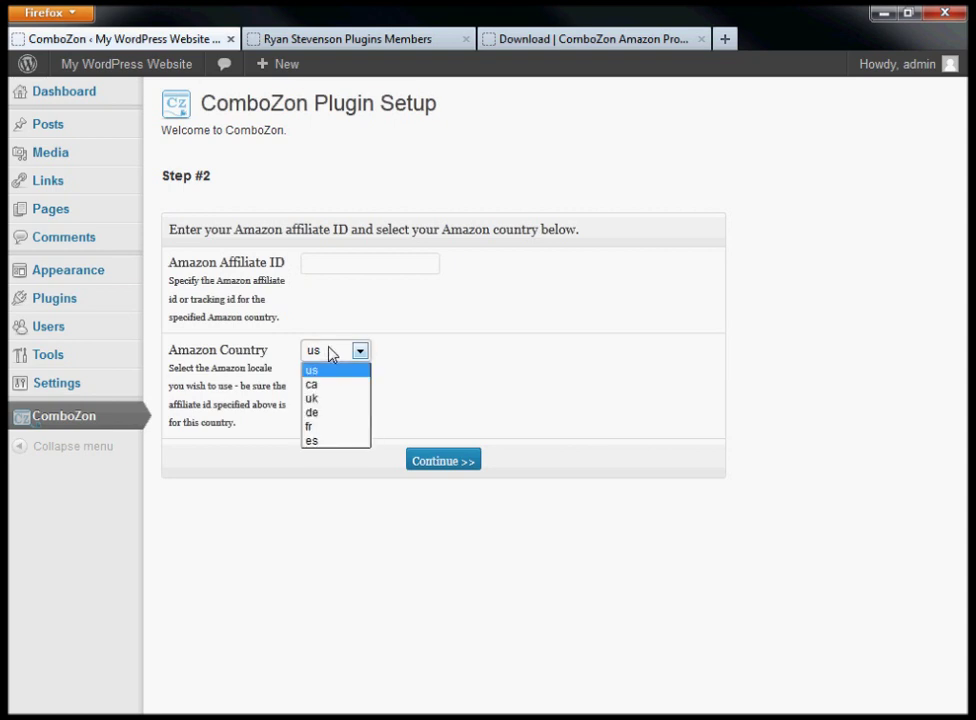
pyautogui.click(325, 260)
pyautogui.click(310, 265)
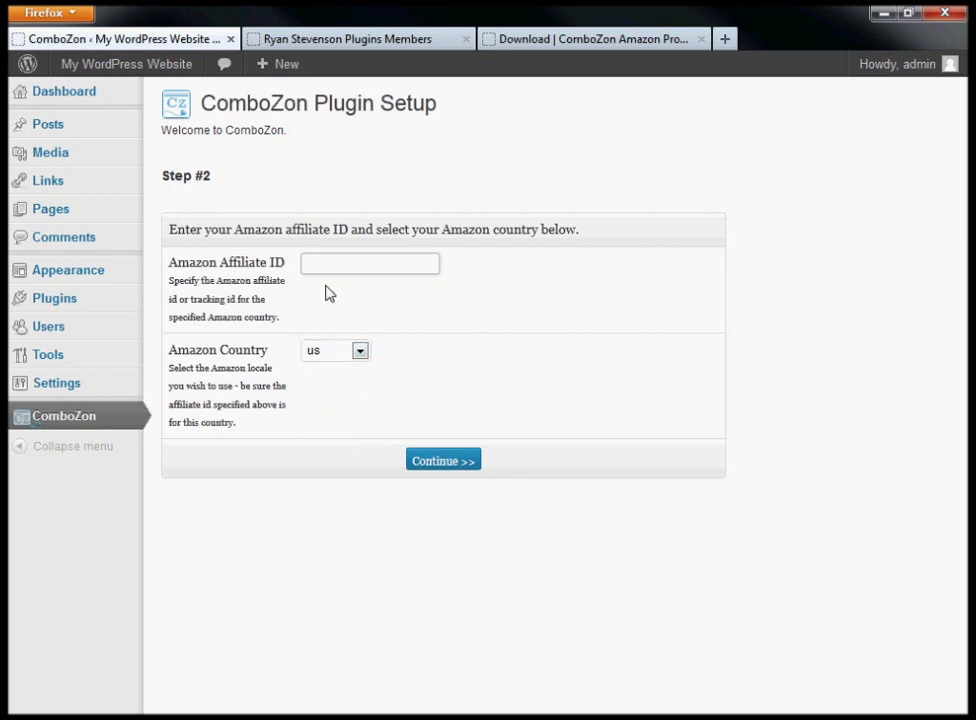
pyautogui.write('new')
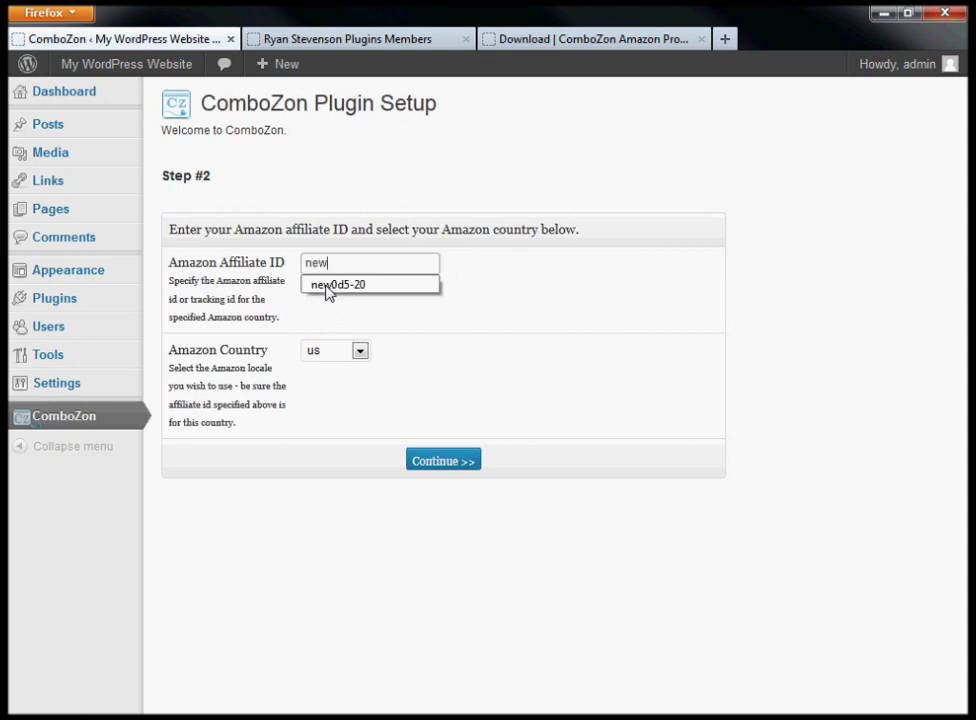
pyautogui.click(332, 288)
pyautogui.click(458, 462)
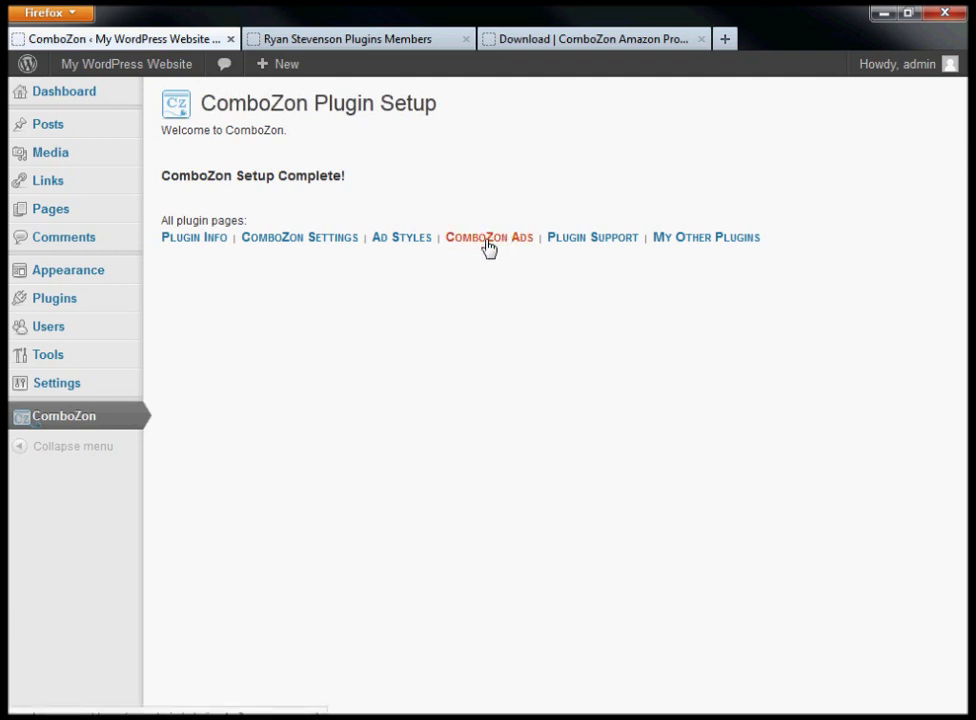
# Open ComboZon Settings and review the 'Package Price' label and 'Checkout With Amazon' button texts
pyautogui.click(329, 240)
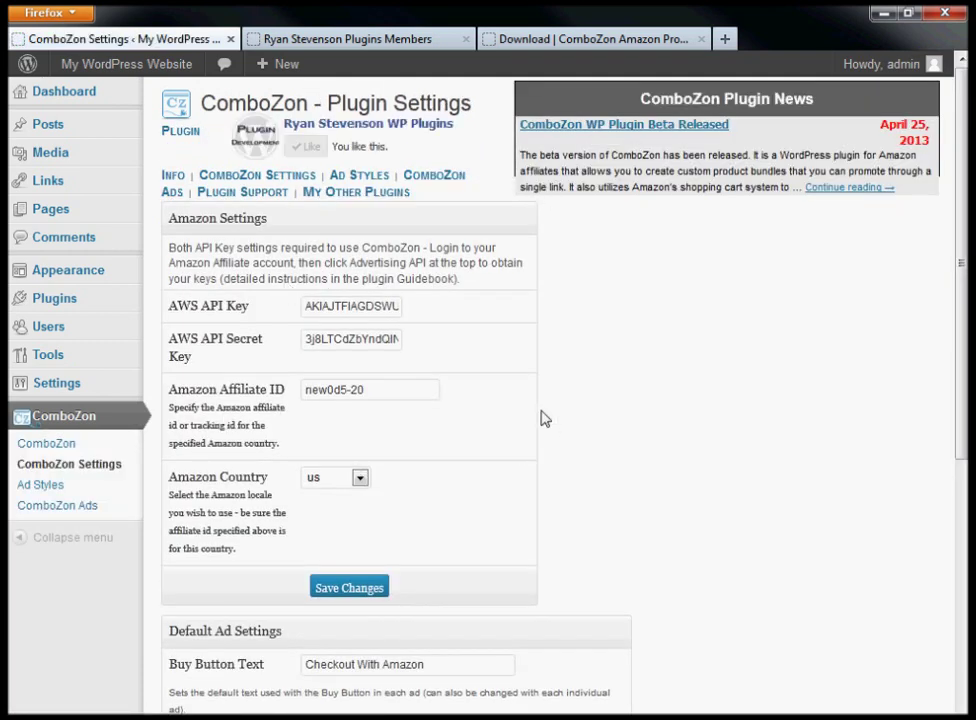
pyautogui.scroll(-7, 538, 412)
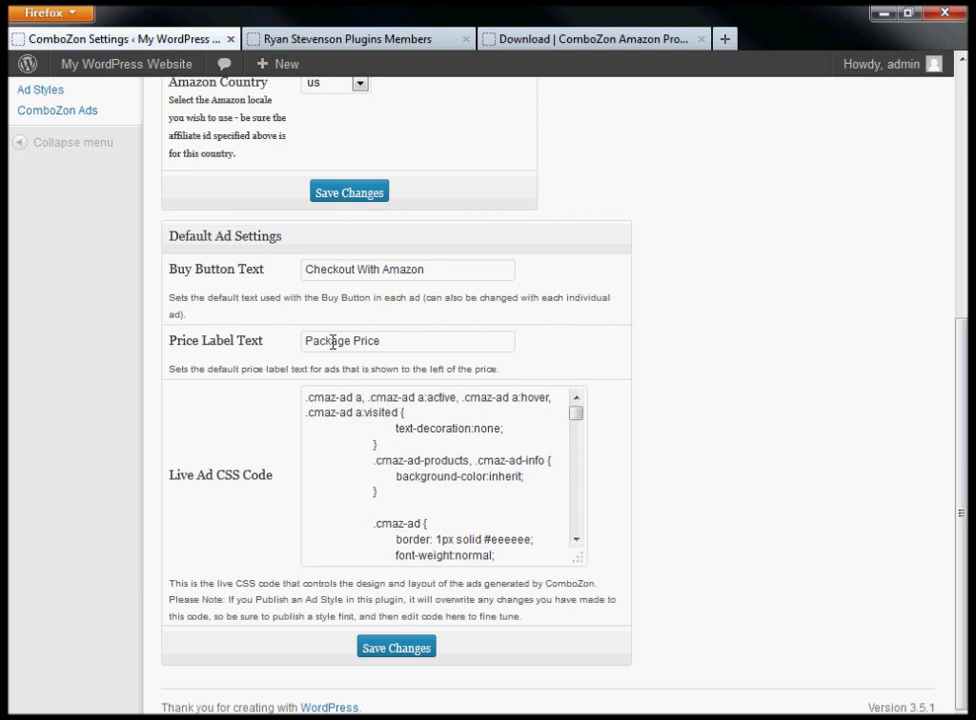
pyautogui.moveTo(420, 341); pyautogui.dragTo(257, 342)
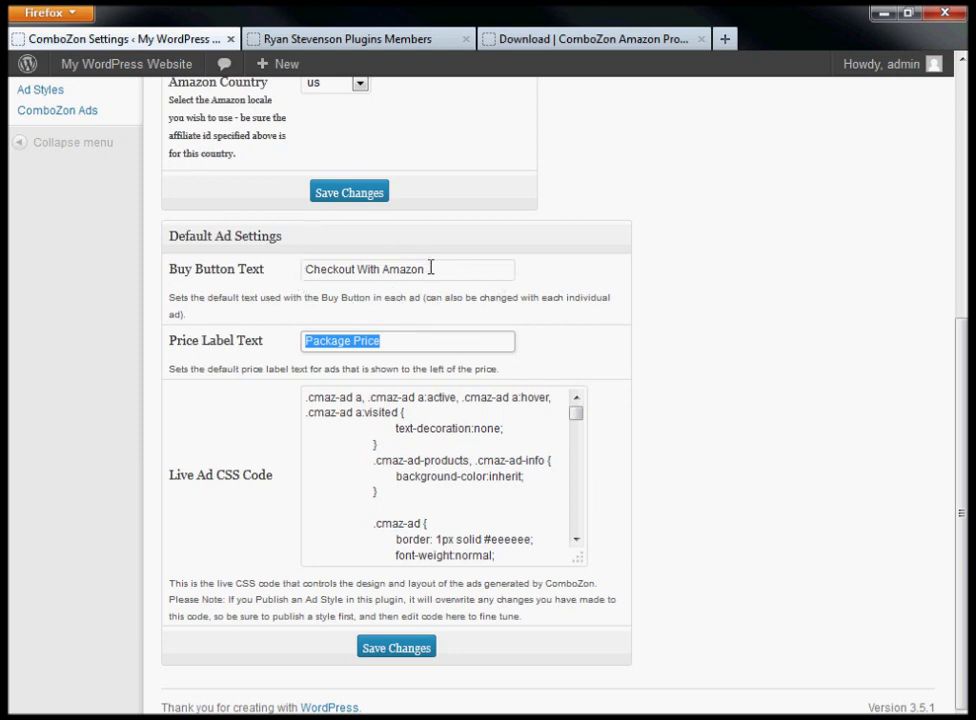
pyautogui.click(332, 300)
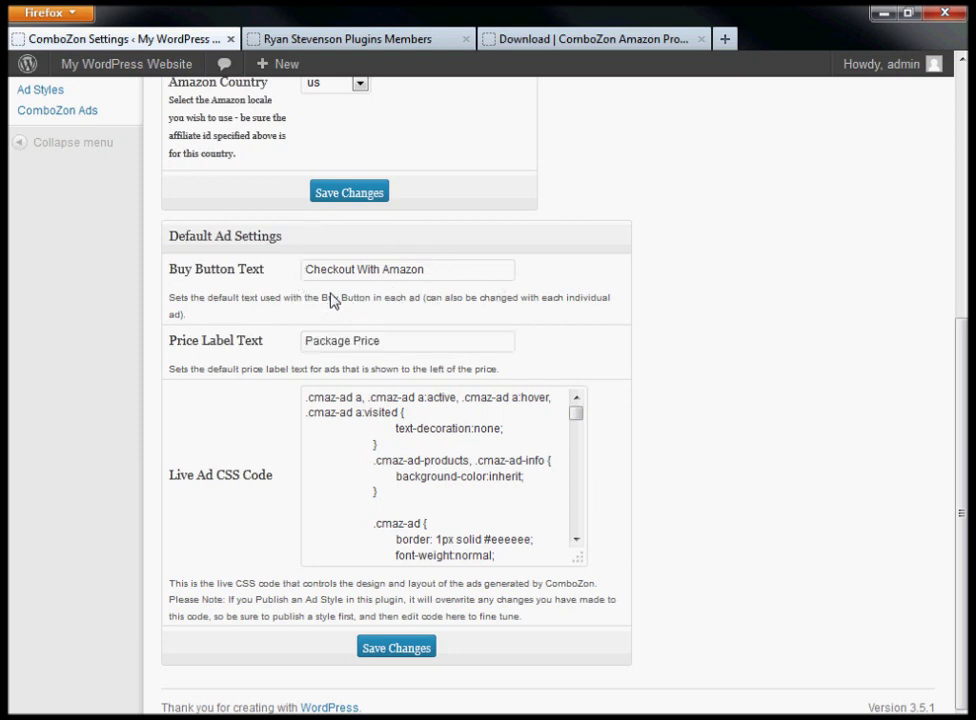
pyautogui.moveTo(435, 271); pyautogui.dragTo(272, 262)
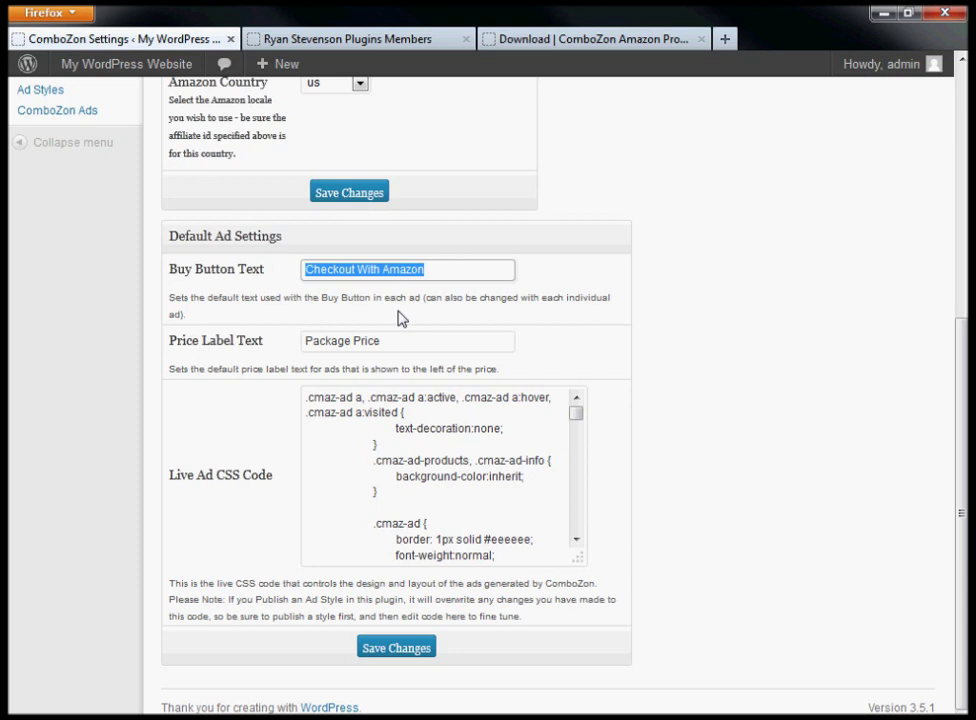
pyautogui.click(331, 412)
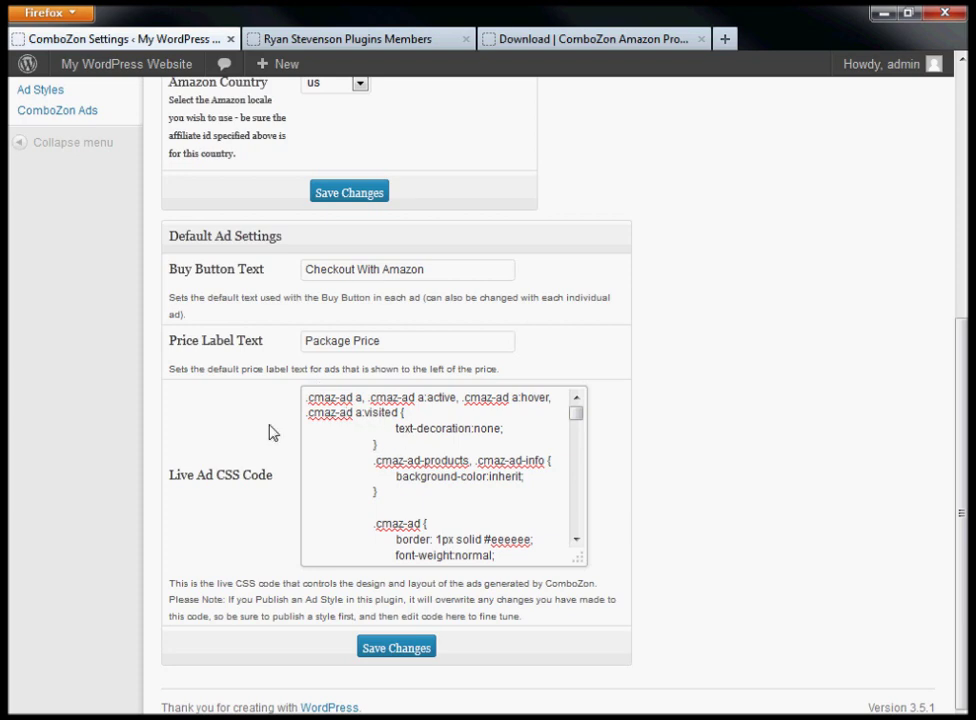
# Enlarge the Live Ad CSS Code box, scroll through its styles, and save the settings
pyautogui.scroll(-4, 445, 452)
pyautogui.scroll(-8, 451, 452)
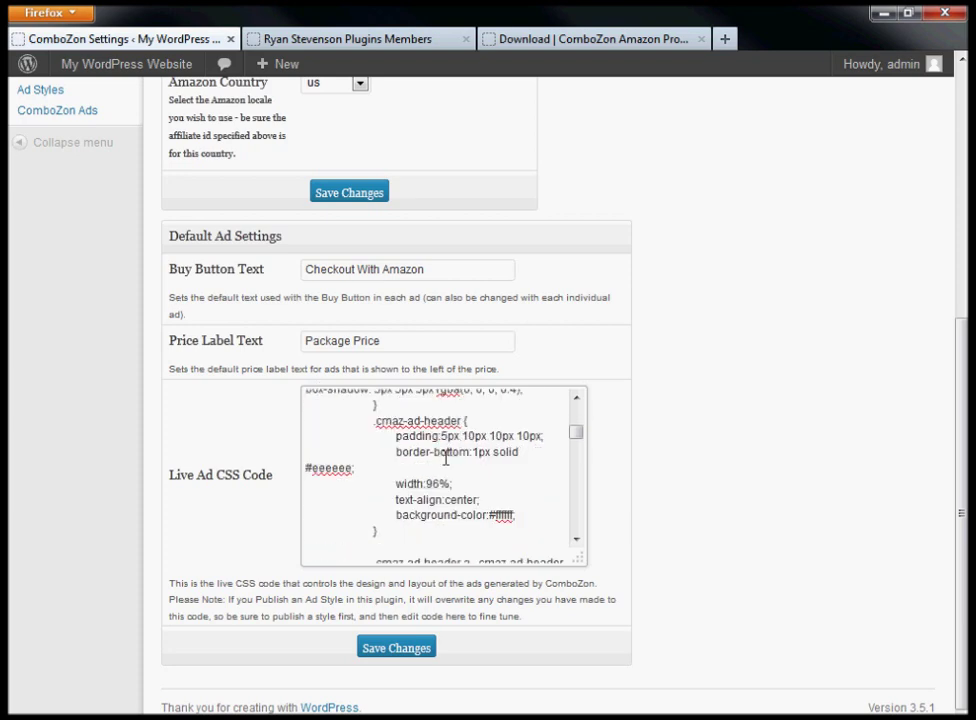
pyautogui.scroll(-4, 435, 470)
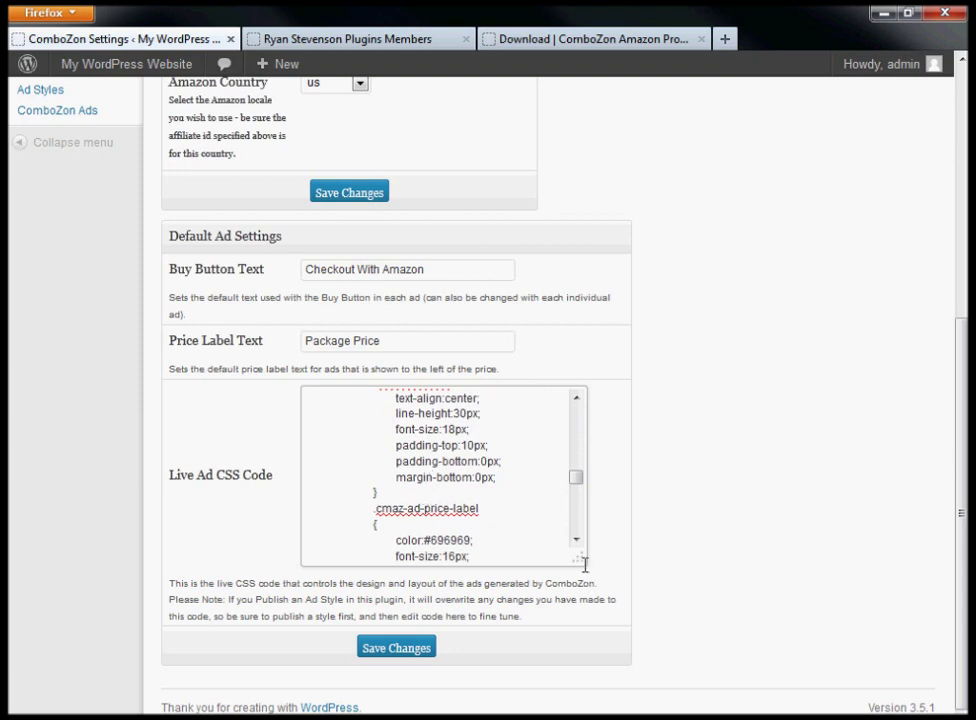
pyautogui.moveTo(583, 563); pyautogui.dragTo(636, 668)
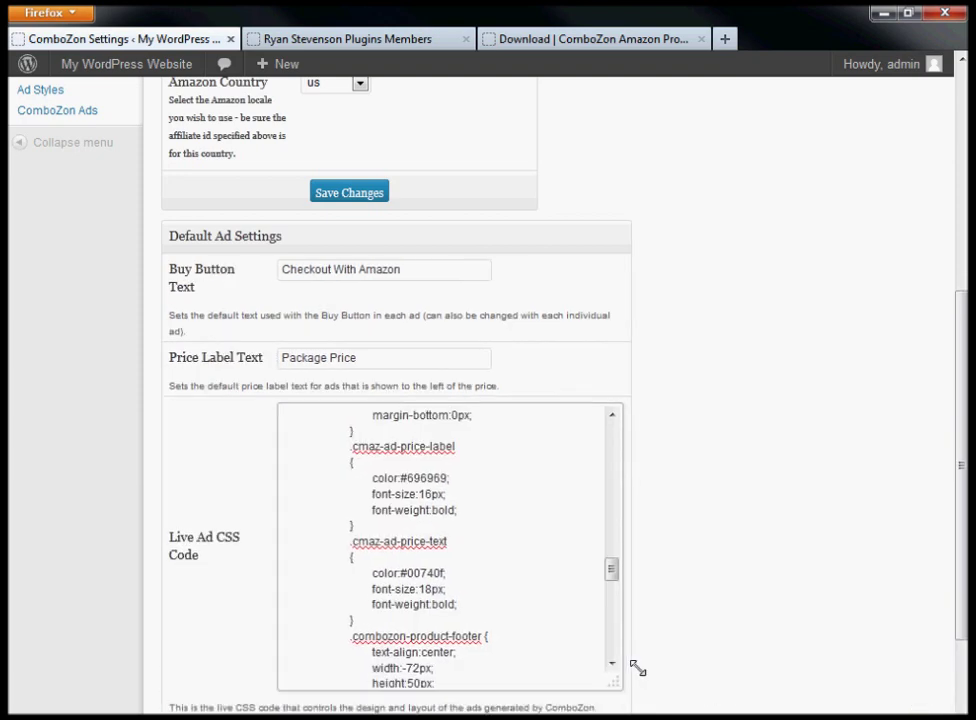
pyautogui.scroll(-2, 703, 567)
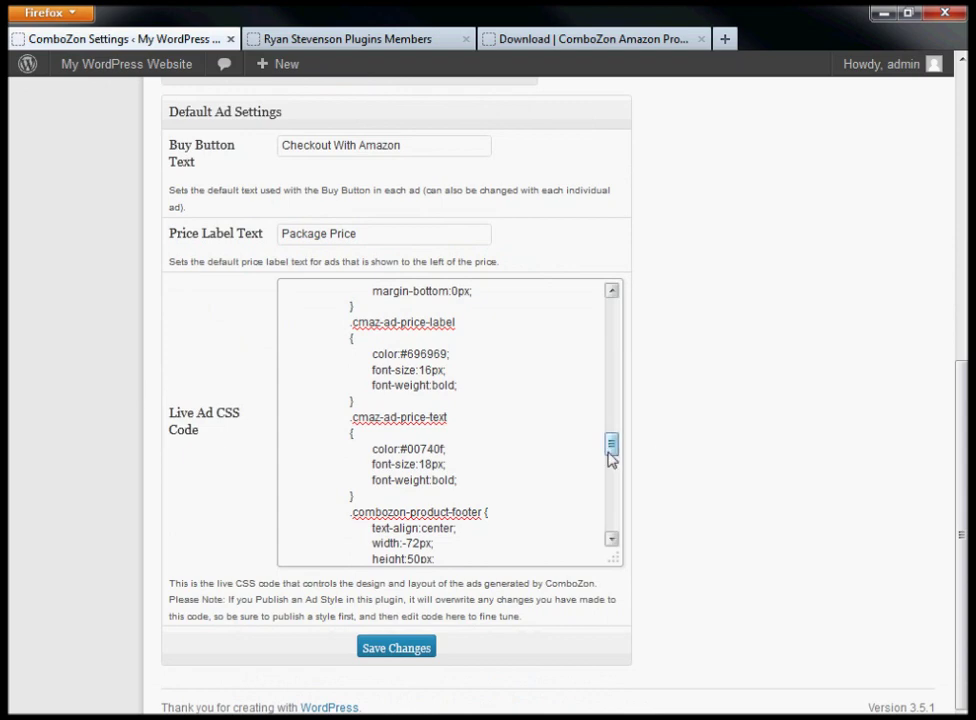
pyautogui.moveTo(612, 446); pyautogui.dragTo(613, 308)
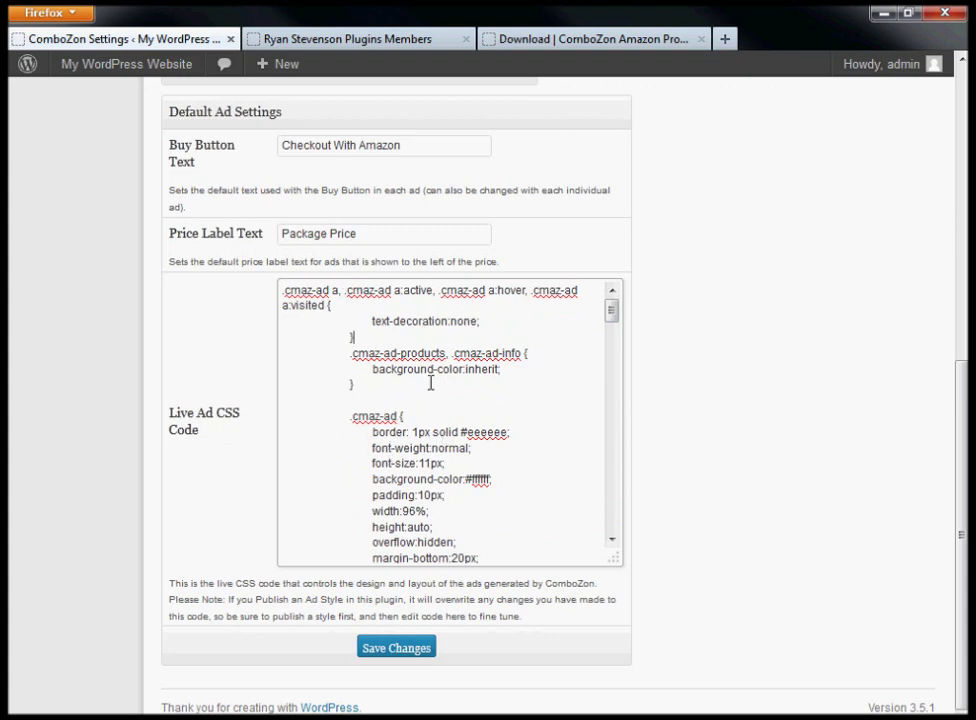
pyautogui.scroll(3, 503, 460)
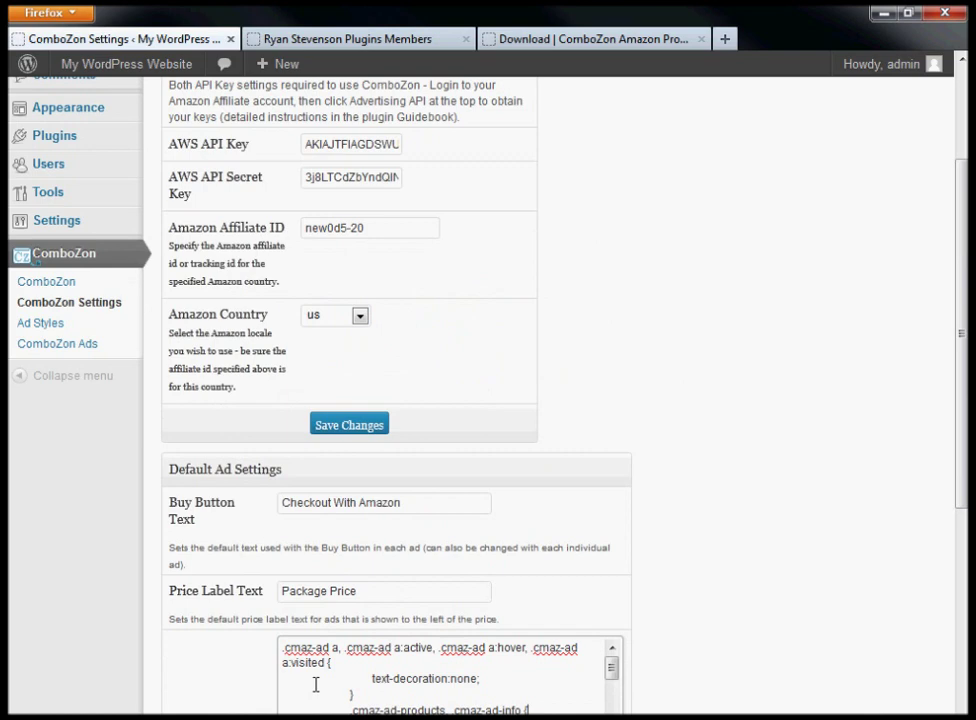
pyautogui.scroll(2, 749, 375)
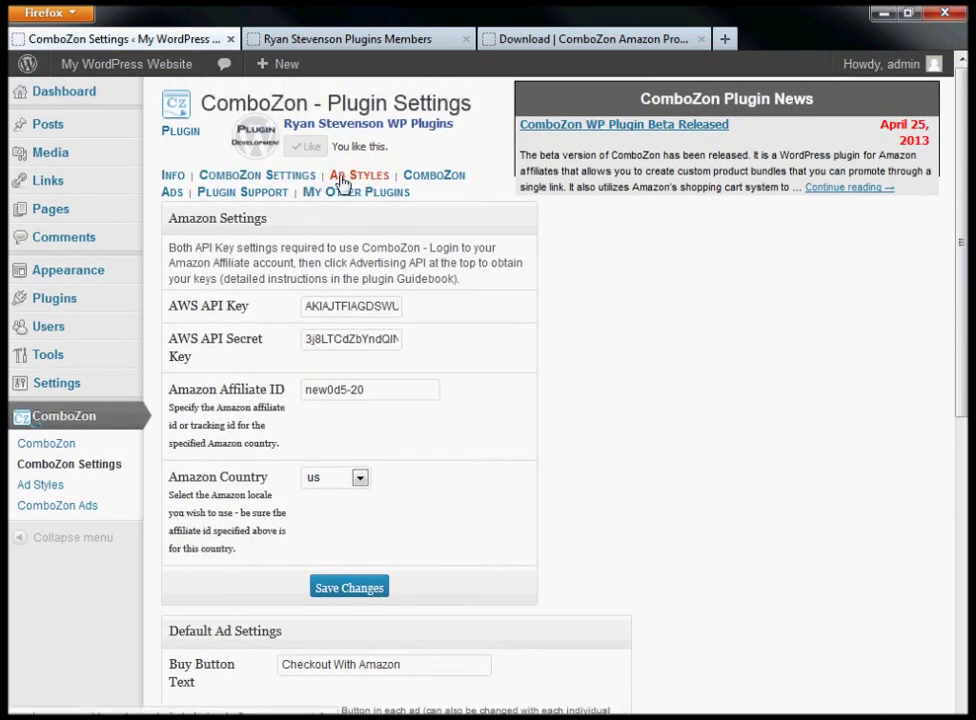
pyautogui.scroll(-4, 627, 360)
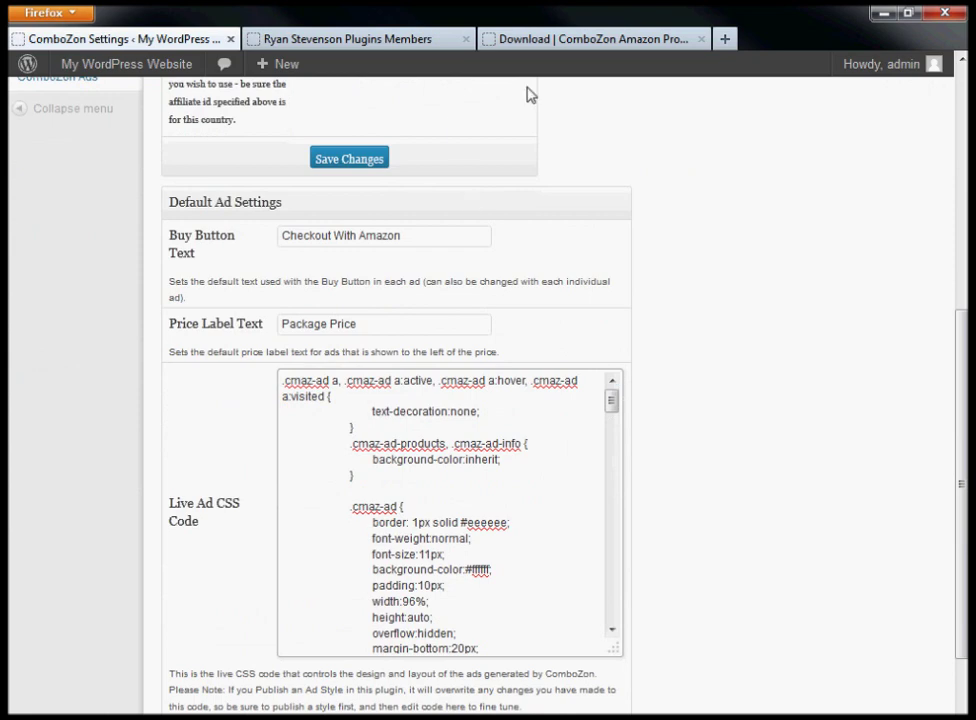
pyautogui.scroll(1, 549, 163)
pyautogui.scroll(4, 549, 163)
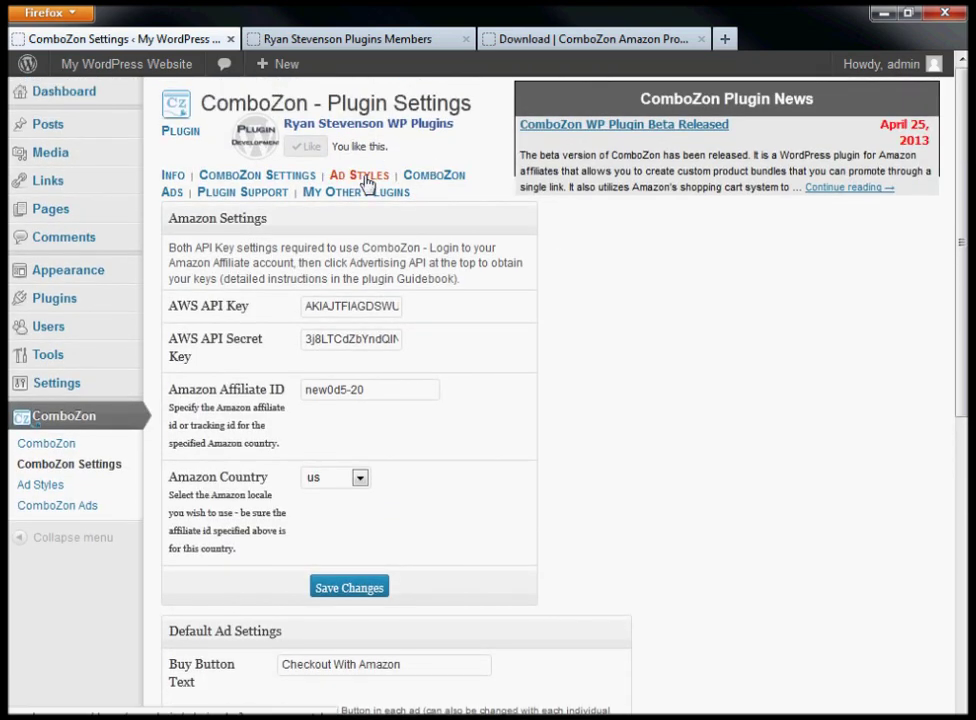
pyautogui.scroll(-5, 621, 366)
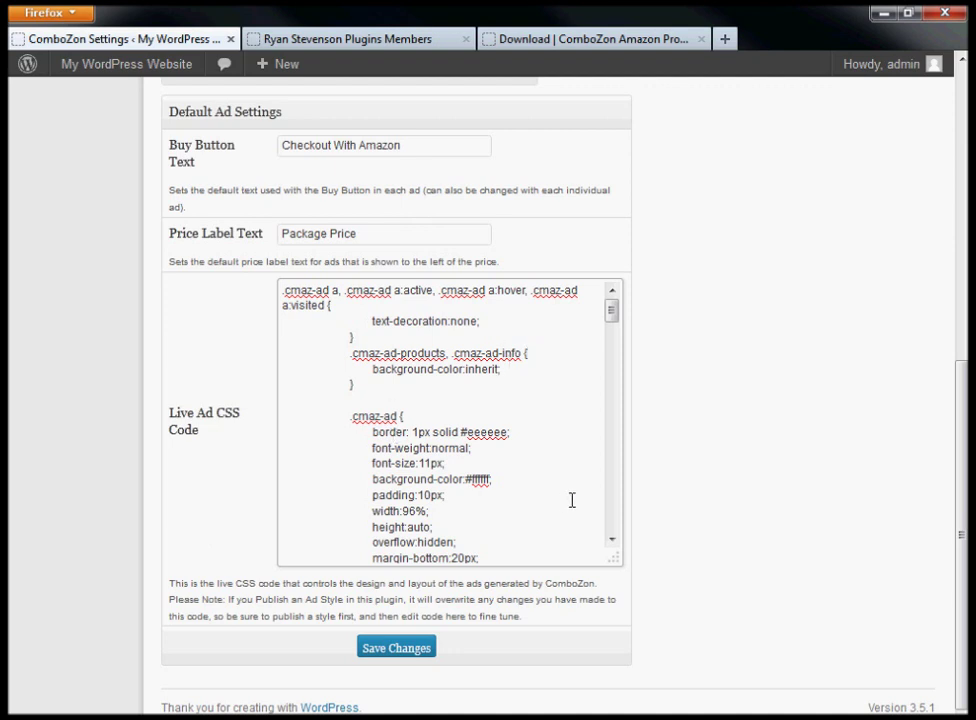
pyautogui.click(394, 650)
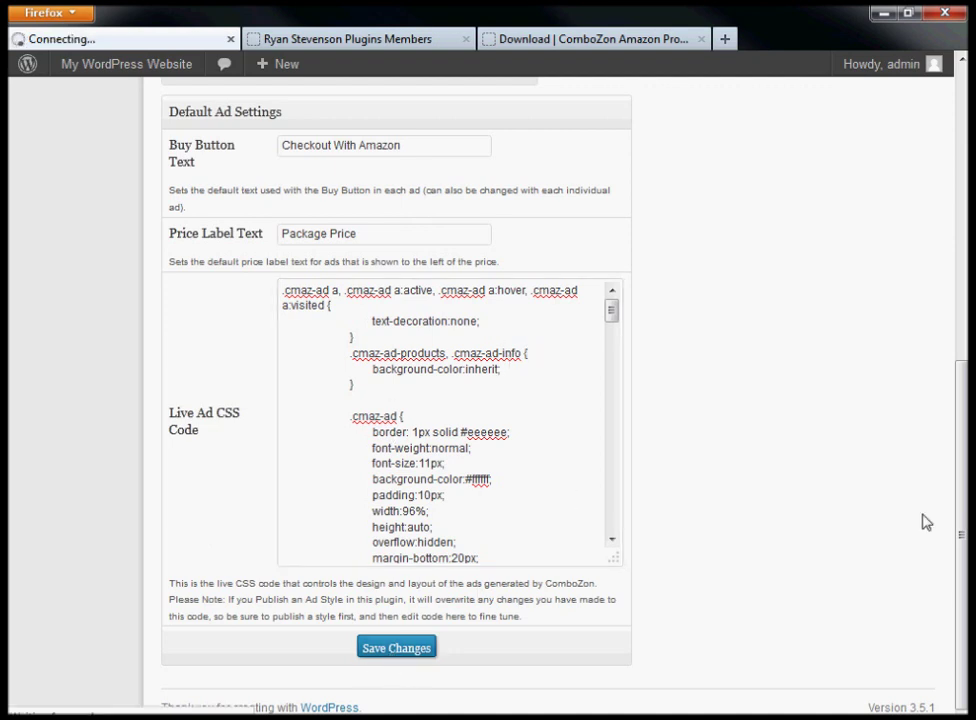